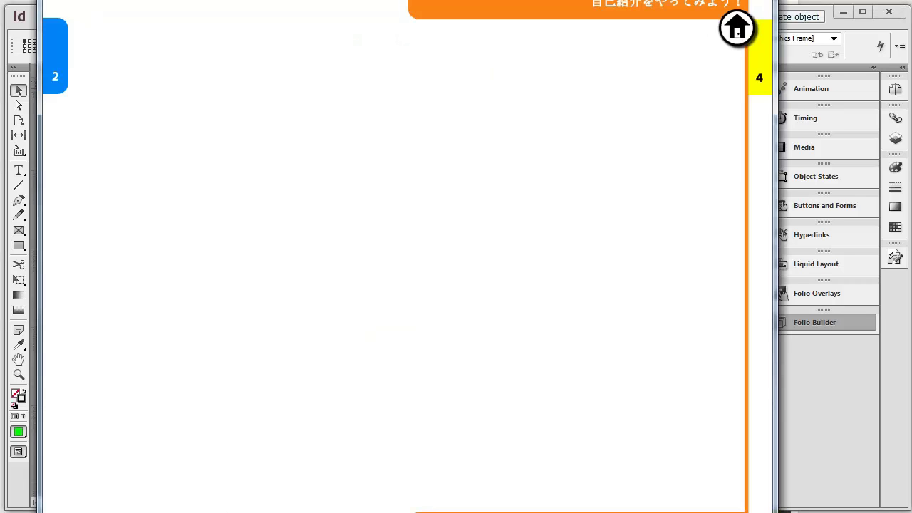
- Page back from chapter 3 through chapters 2 and 1 and the main menu's chapter list to the Travel English cover
key("Left")
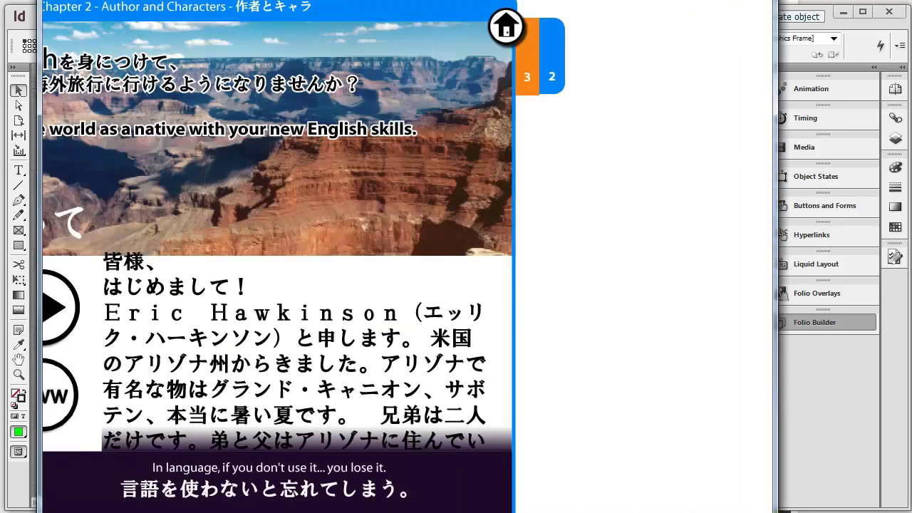
key("Left")
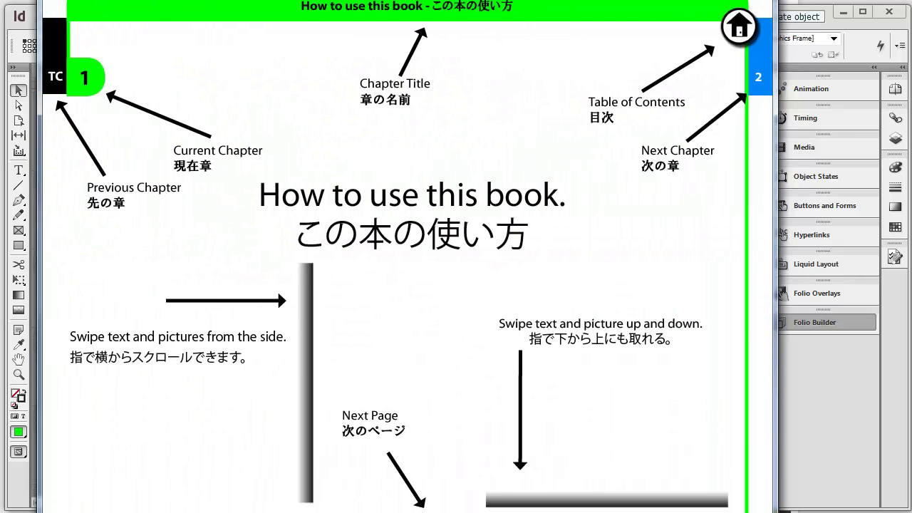
key("Left")
scroll(413, 285, "down", 7)
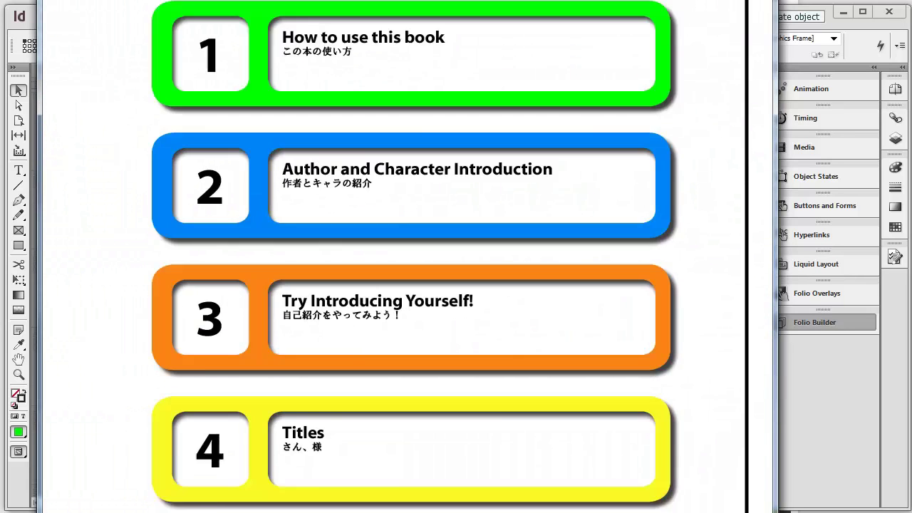
scroll(413, 285, "down", 2)
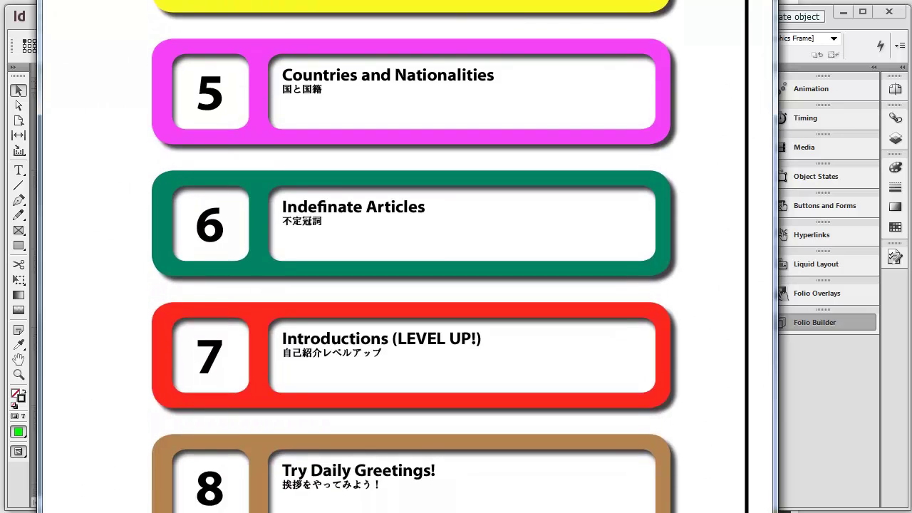
key("Left")
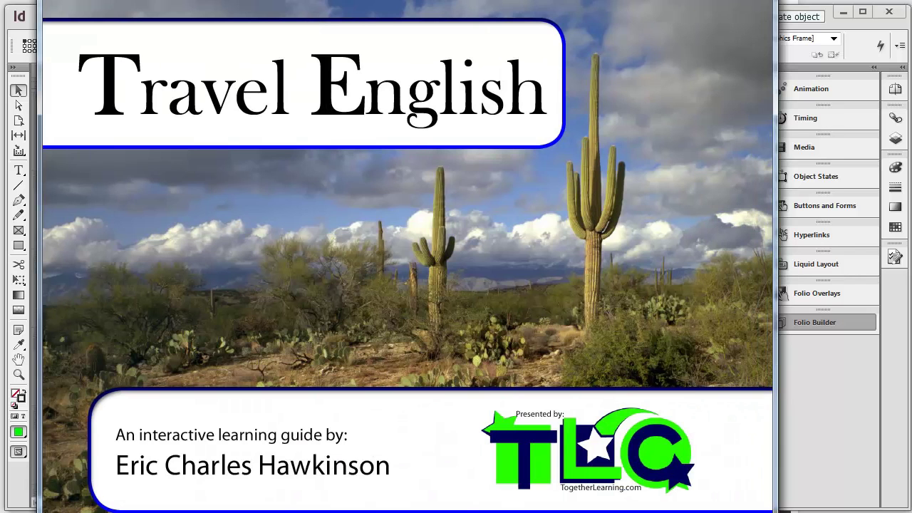
- Preview the Travel English cover in portrait orientation, then return it to landscape
left_click(79, 1)
left_click(42, 3)
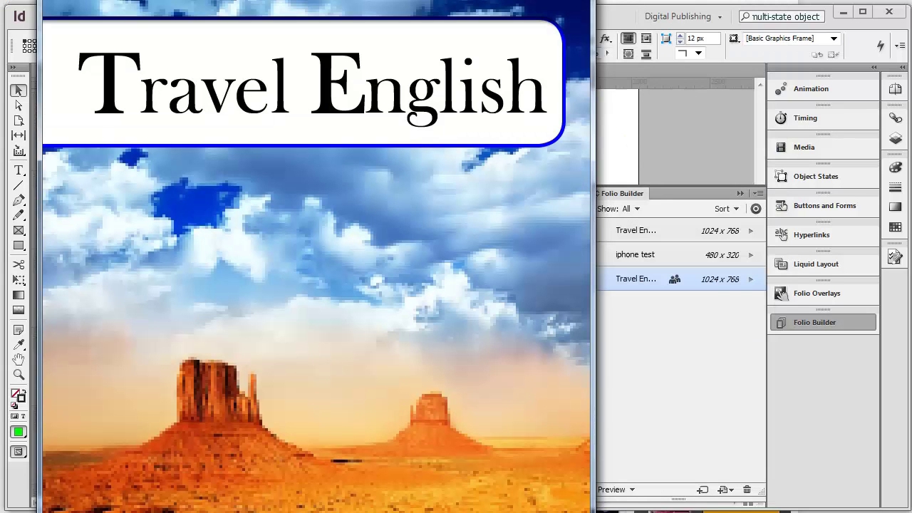
left_click(18, 4)
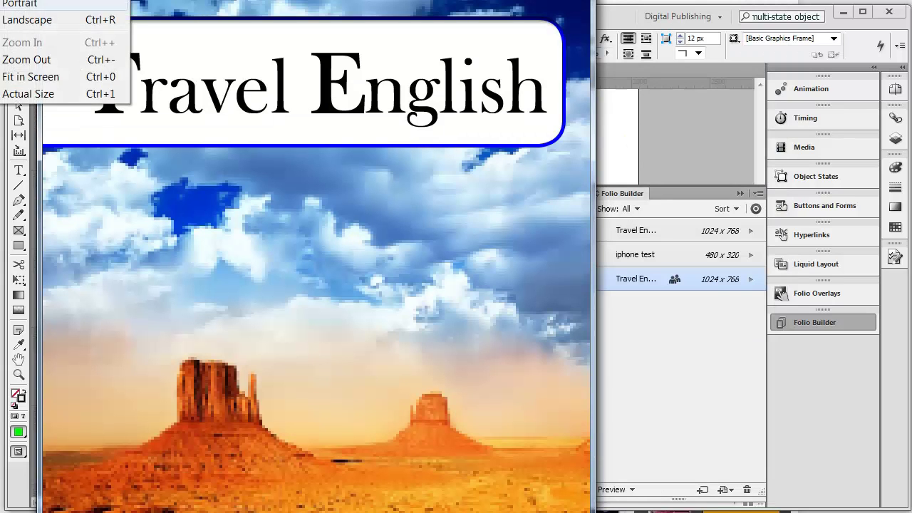
left_click(29, 19)
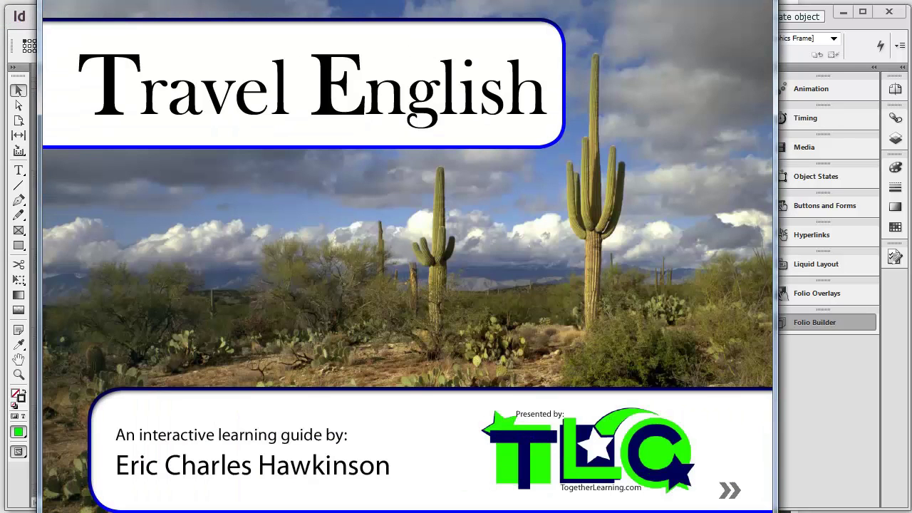
- Go to the main menu page, look over its chapter list in portrait orientation, and return the preview to landscape
key("Right")
key("alt+v")
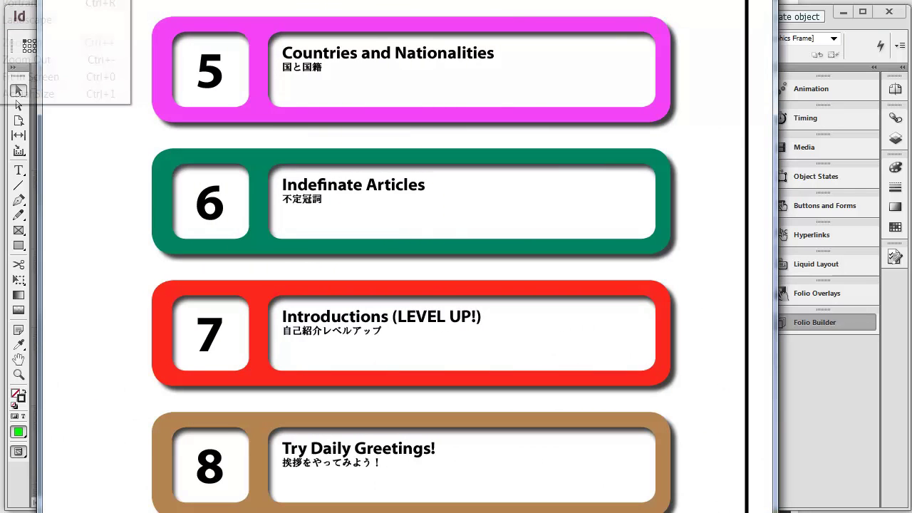
key("ctrl+minus")
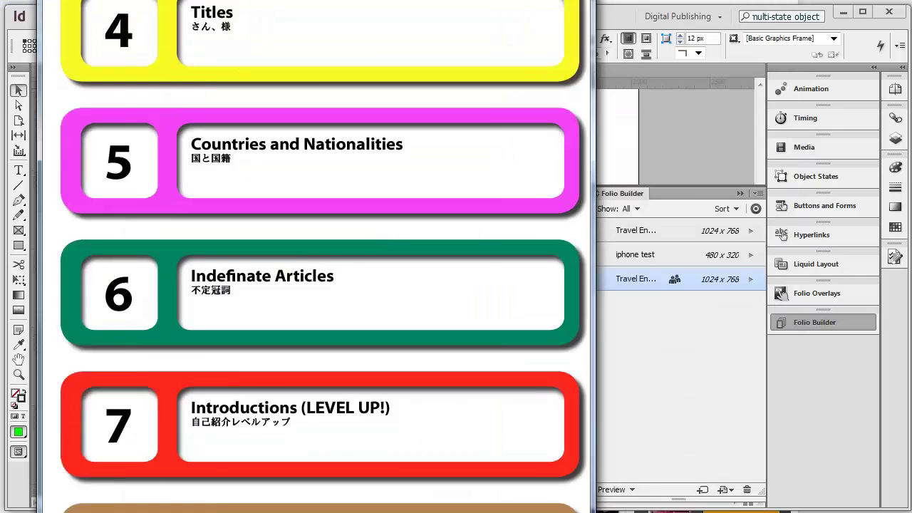
scroll(319, 257, "down", 5)
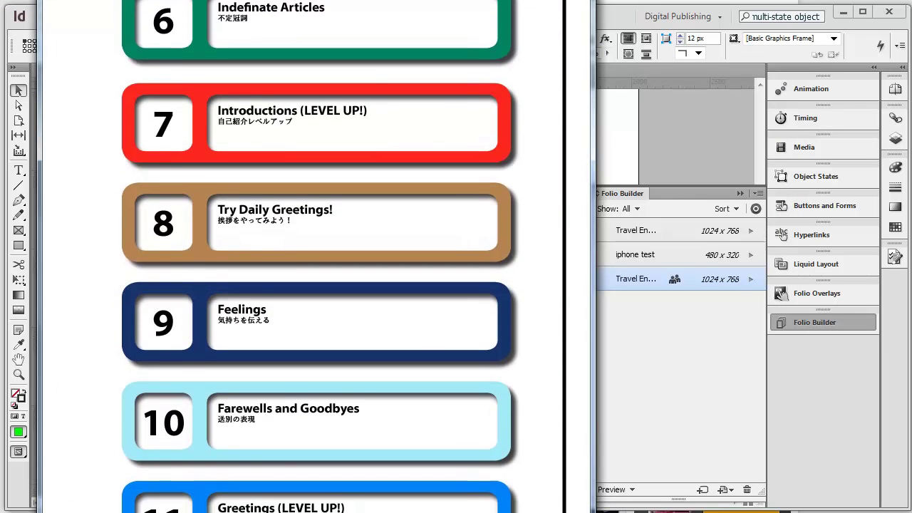
key("alt+v")
key("ctrl+r")
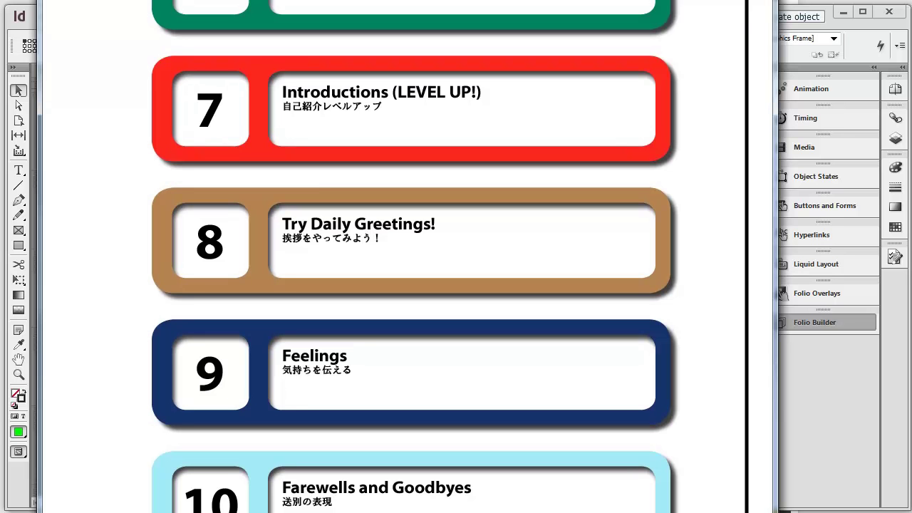
- Page forward from the main menu to chapter 3 and view its self-introduction dialogue and vocabulary pages
key("Right")
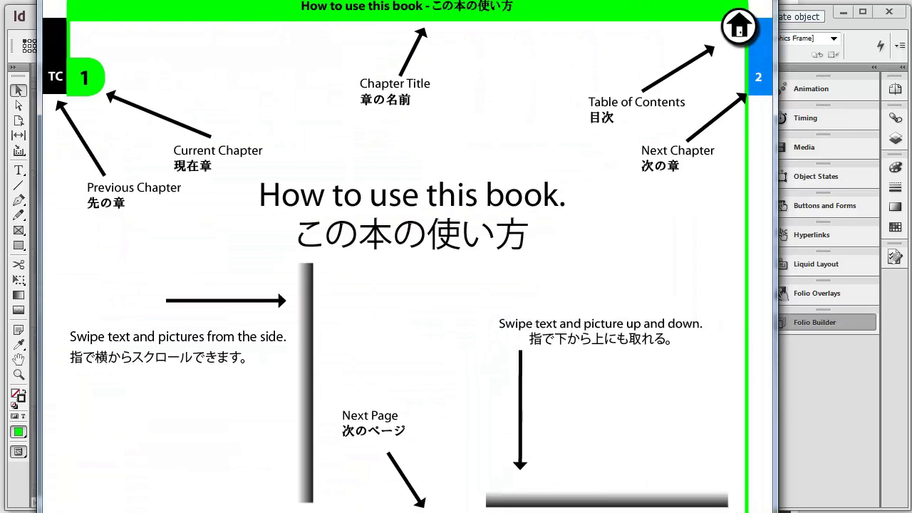
key("Right")
key("Right")
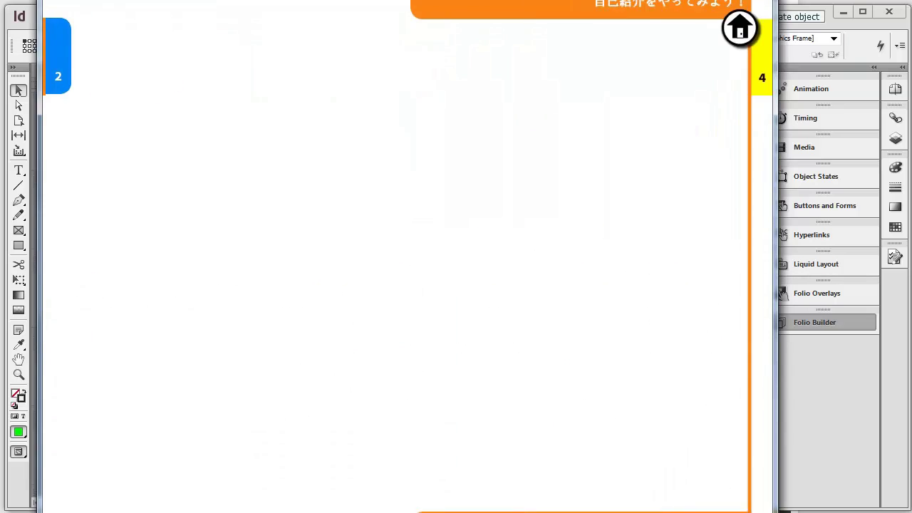
key("Down")
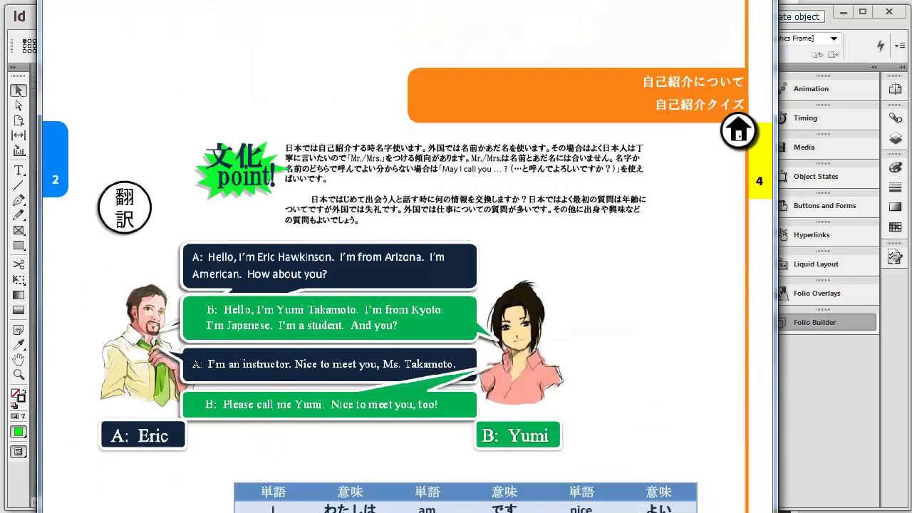
key("Up")
key("Up")
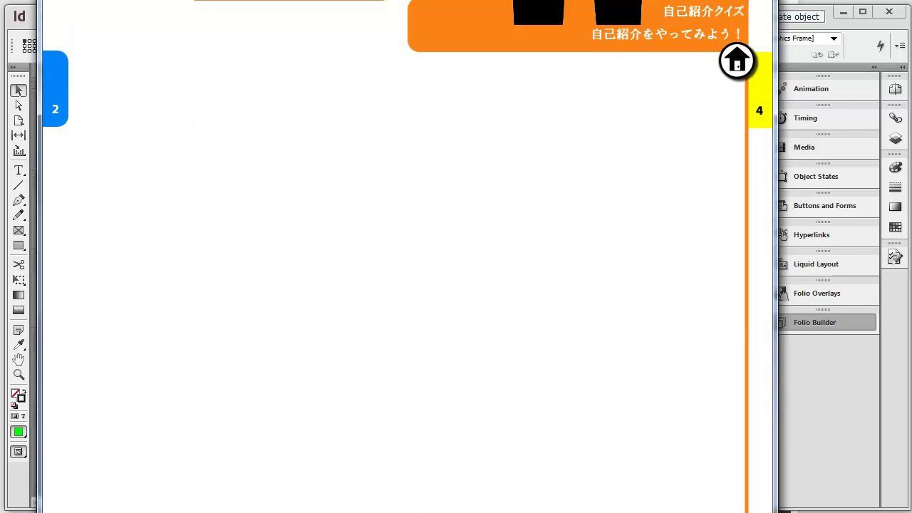
key("Down")
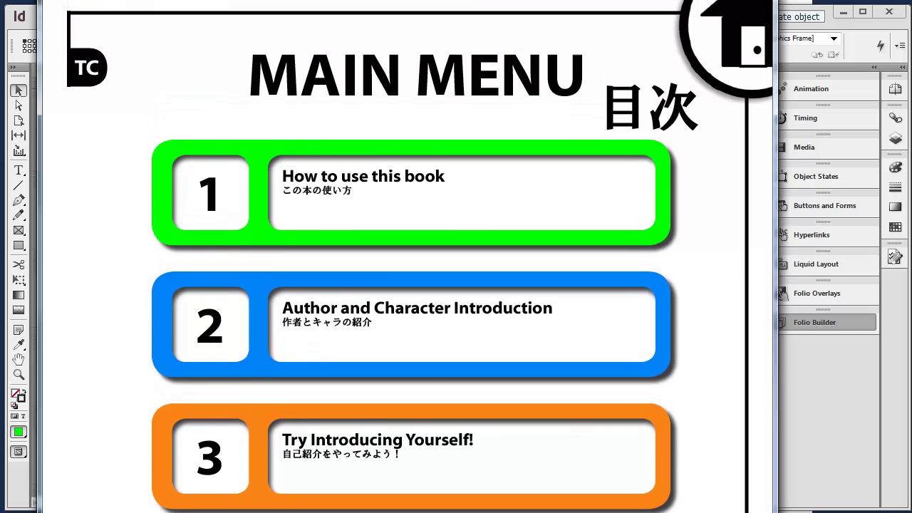
- Go from the main menu to chapter 2 and examine its opening page, author biography and character introductions
scroll(413, 285, "down", 1)
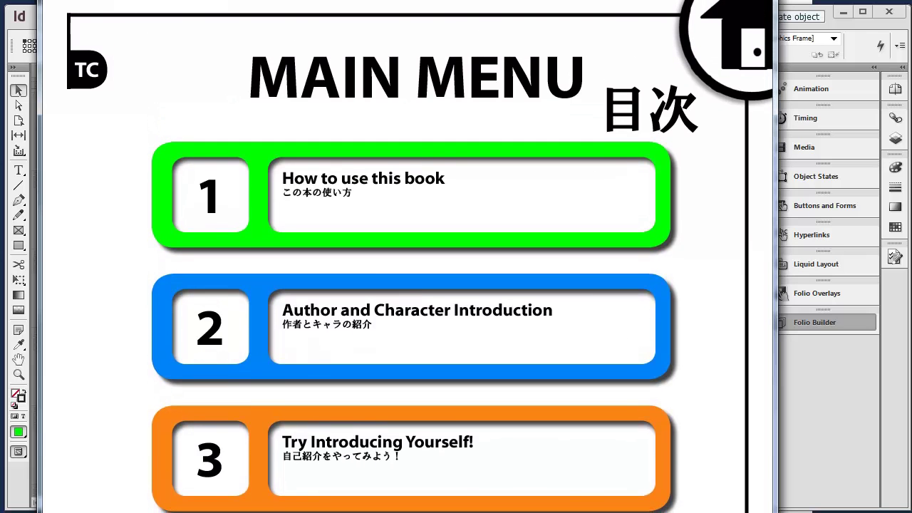
scroll(406, 256, "right", 10)
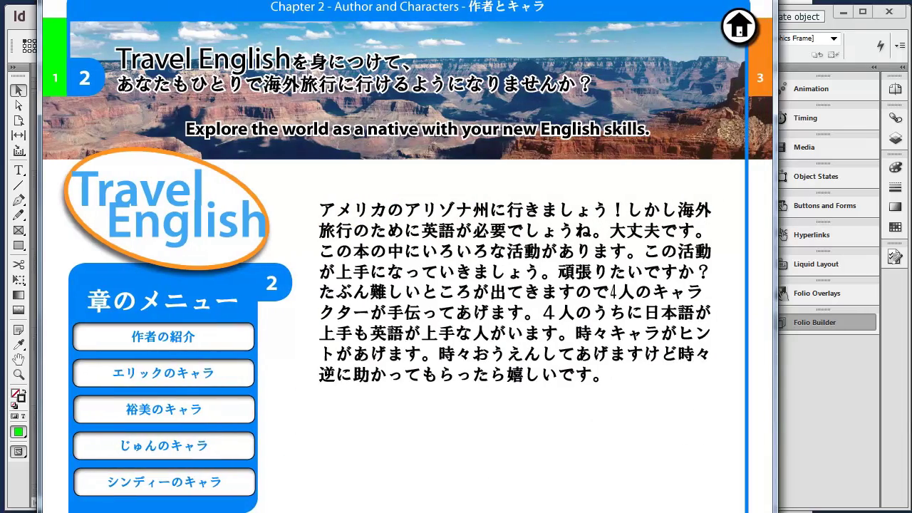
scroll(406, 285, "down", 10)
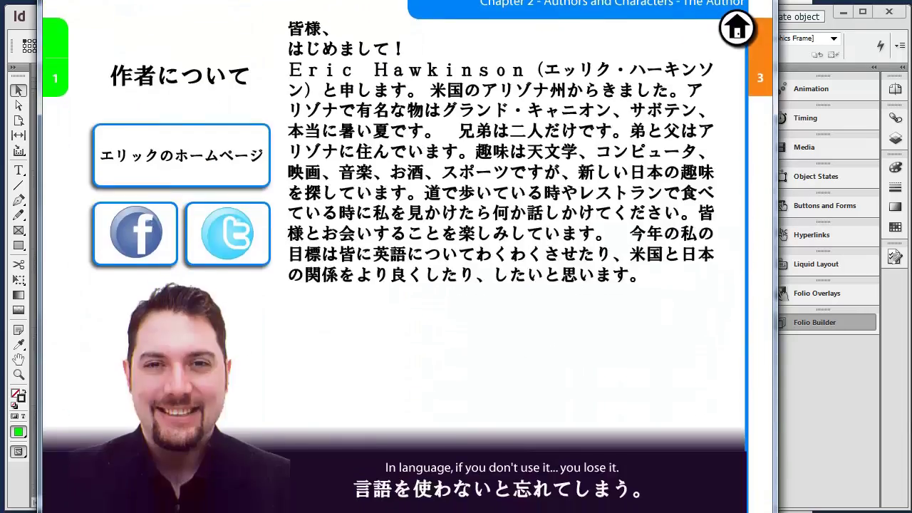
scroll(406, 285, "up", 10)
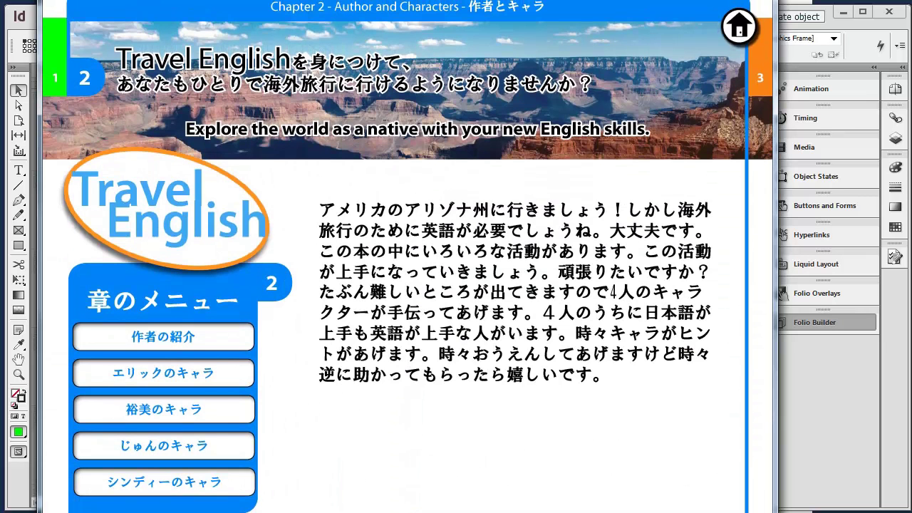
scroll(406, 285, "down", 10)
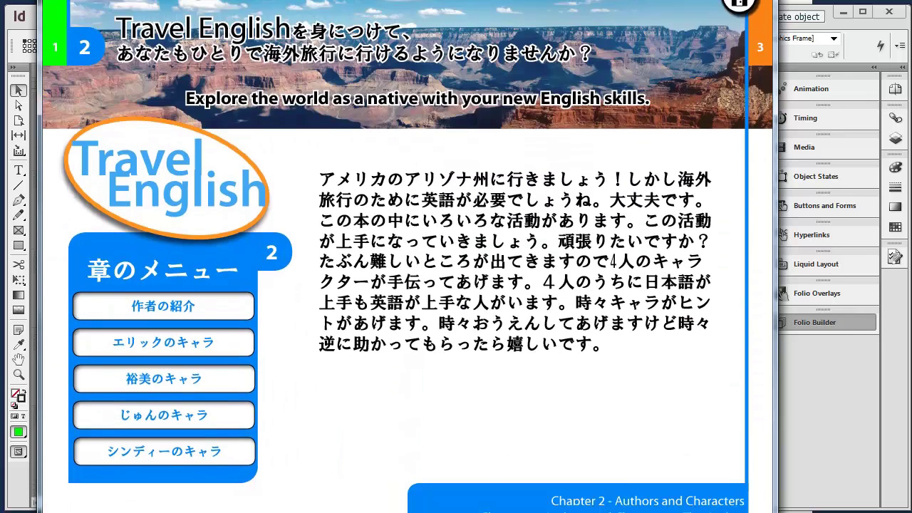
scroll(406, 285, "down", 10)
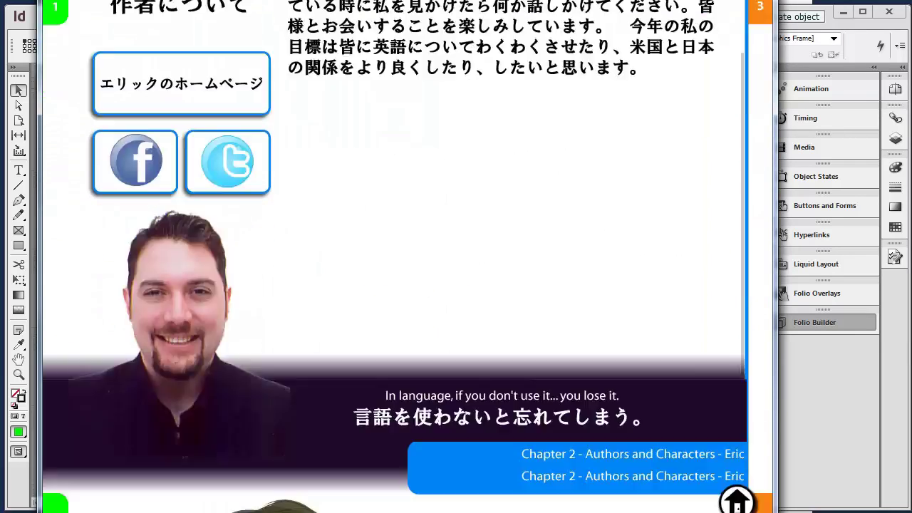
scroll(406, 285, "down", 10)
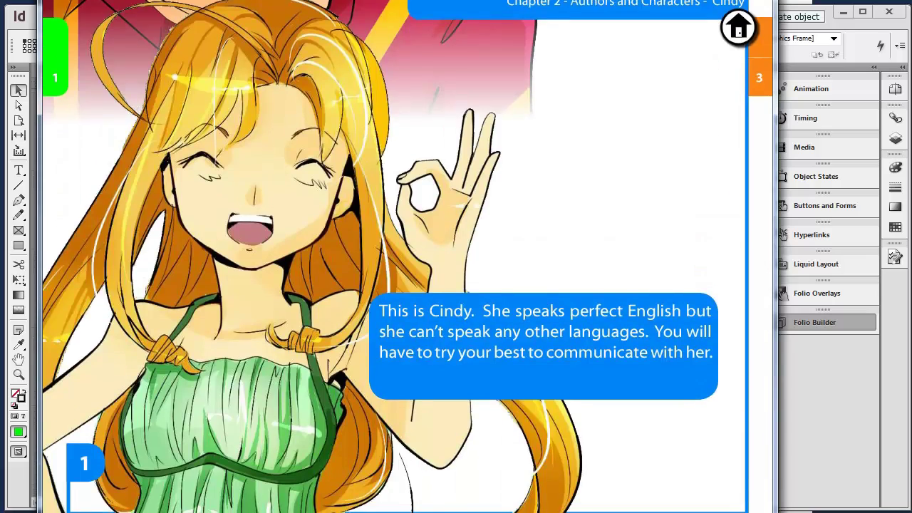
scroll(406, 285, "up", 8)
scroll(406, 285, "up", 8)
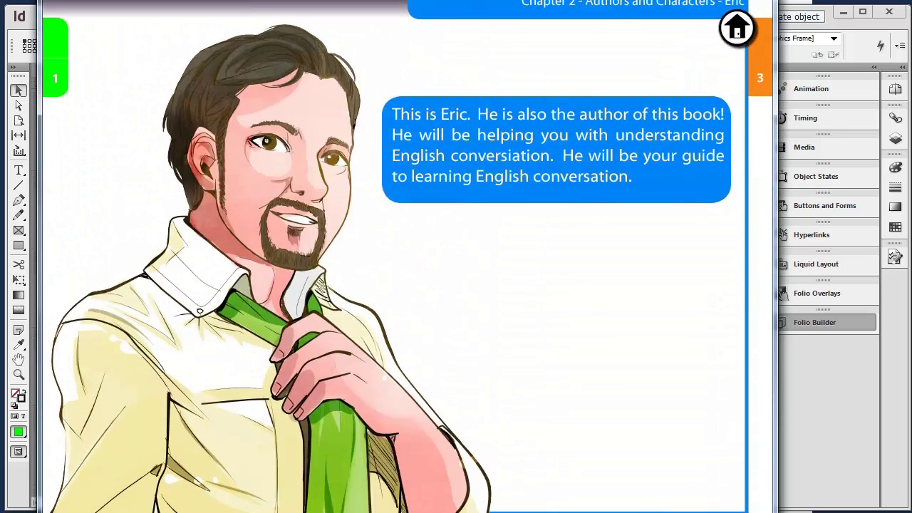
- Move on to chapter 3 and examine its opening page and the interactive self-introduction quizzes with the characters
key("Left")
key("Right")
scroll(406, 285, "up", 6)
key("Right")
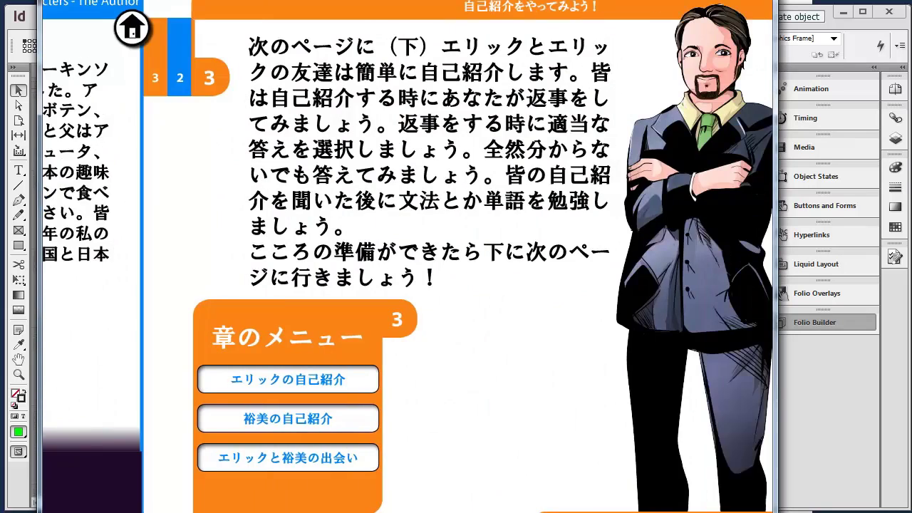
scroll(406, 256, "down", 10)
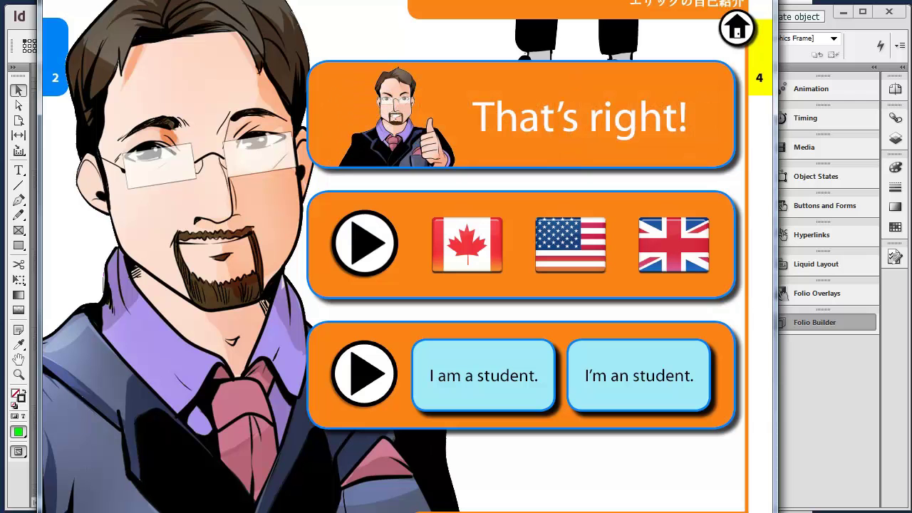
scroll(407, 256, "down", 5)
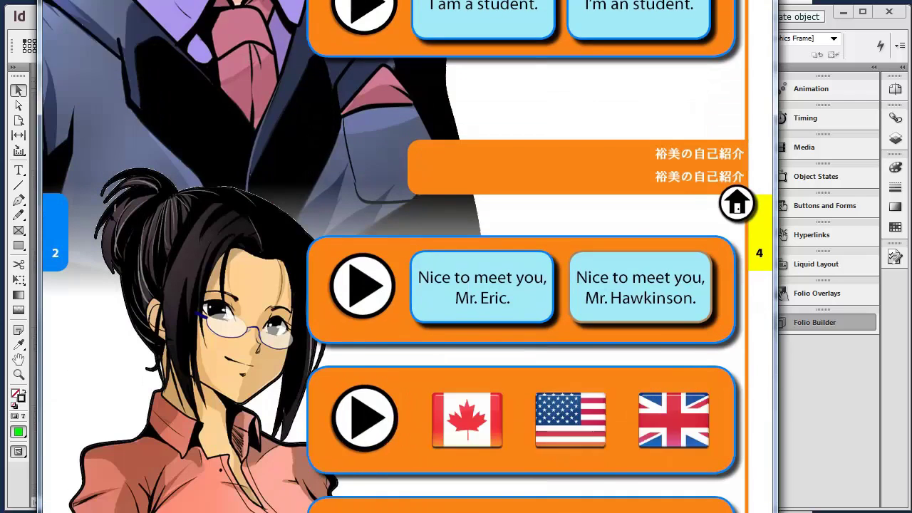
scroll(408, 257, "down", 5)
scroll(408, 256, "down", 3)
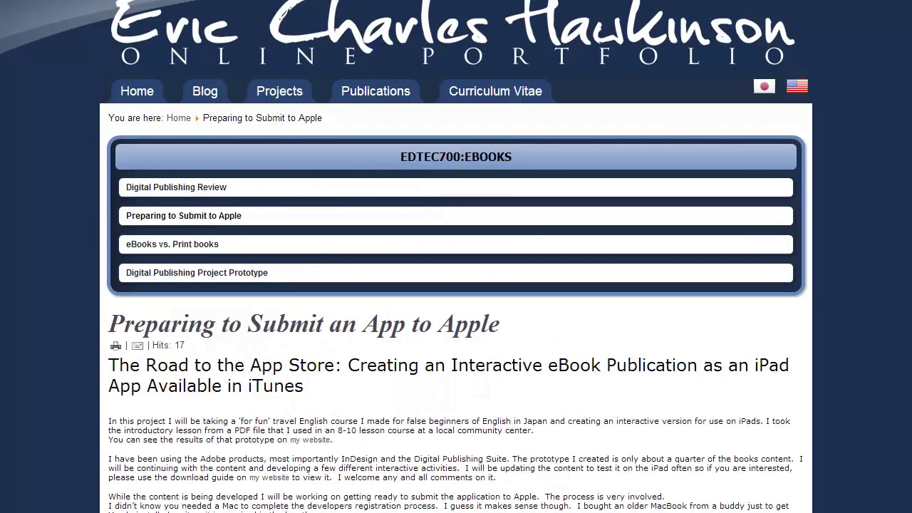
- Read the web article "Preparing to Submit an App to Apple", covering App Store guidelines, Xcode, certificates and test iPad registration
left_click_drag(185, 345, 126, 272)
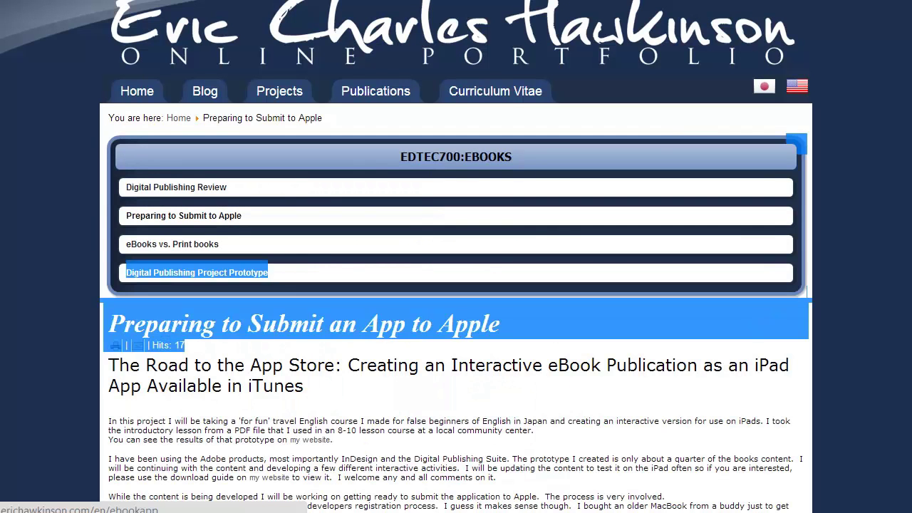
scroll(456, 257, "down", 3)
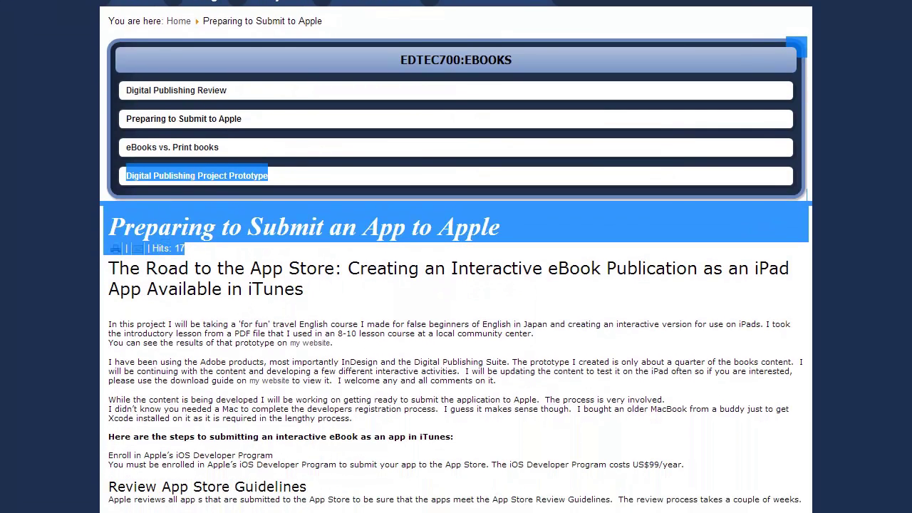
scroll(456, 257, "down", 4)
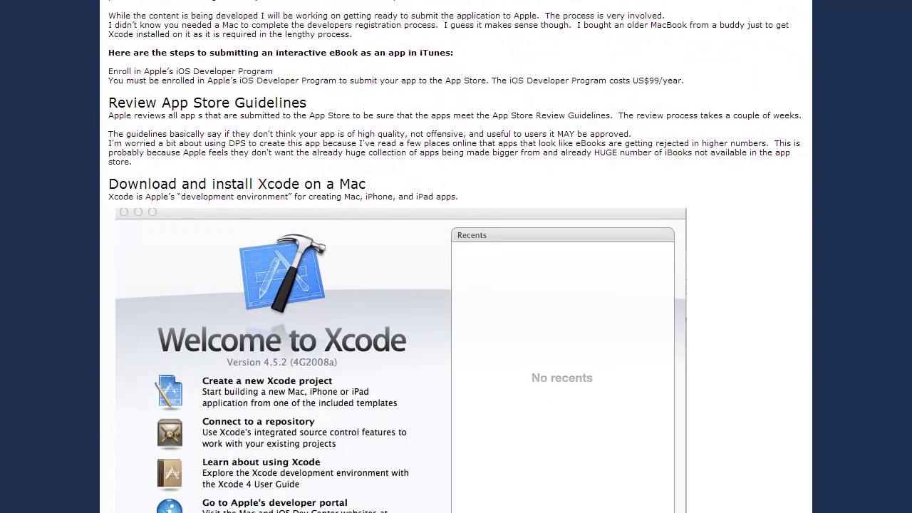
scroll(456, 256, "down", 2)
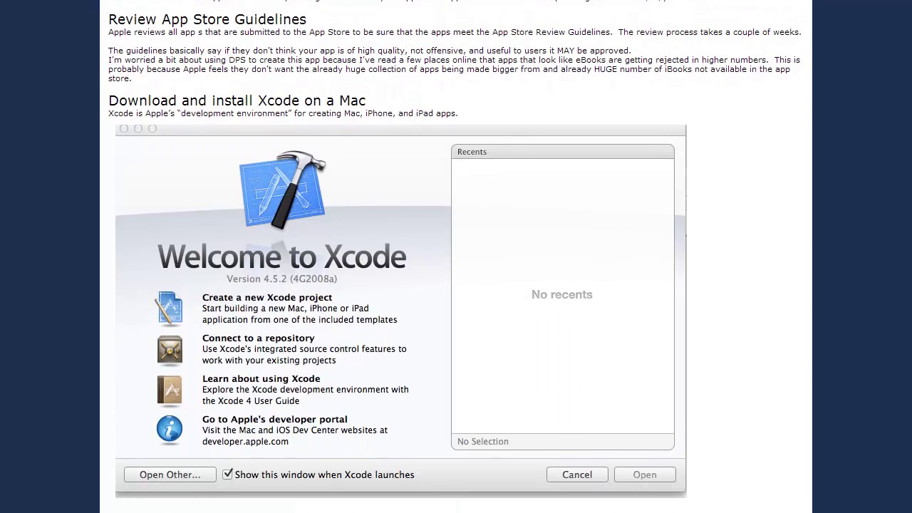
scroll(456, 257, "down", 3)
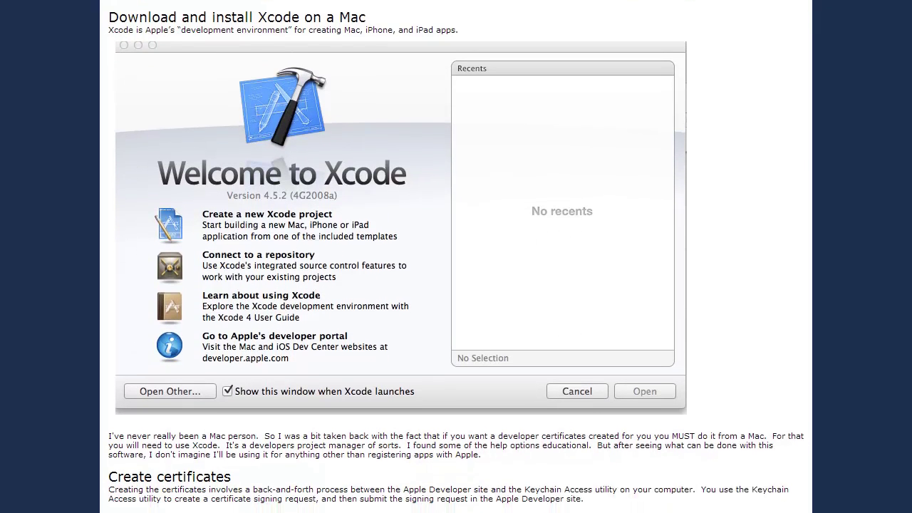
scroll(456, 256, "down", 1)
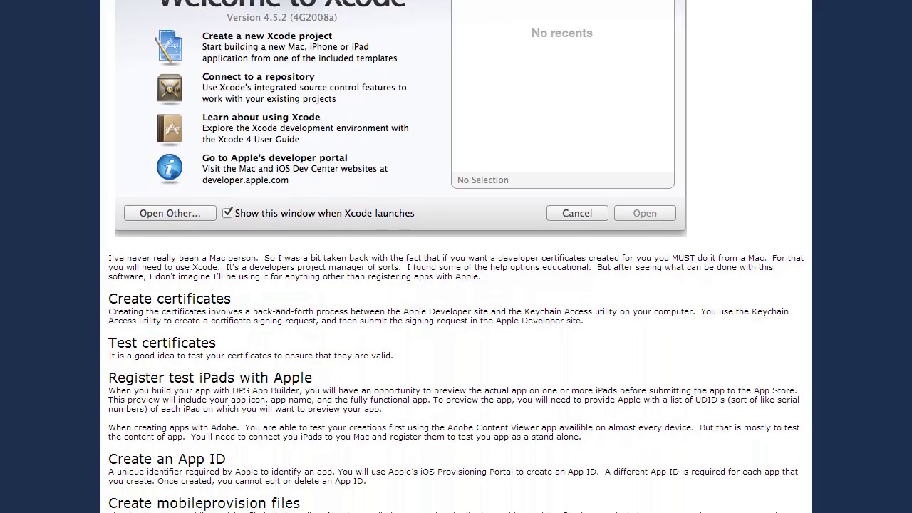
scroll(456, 256, "down", 1)
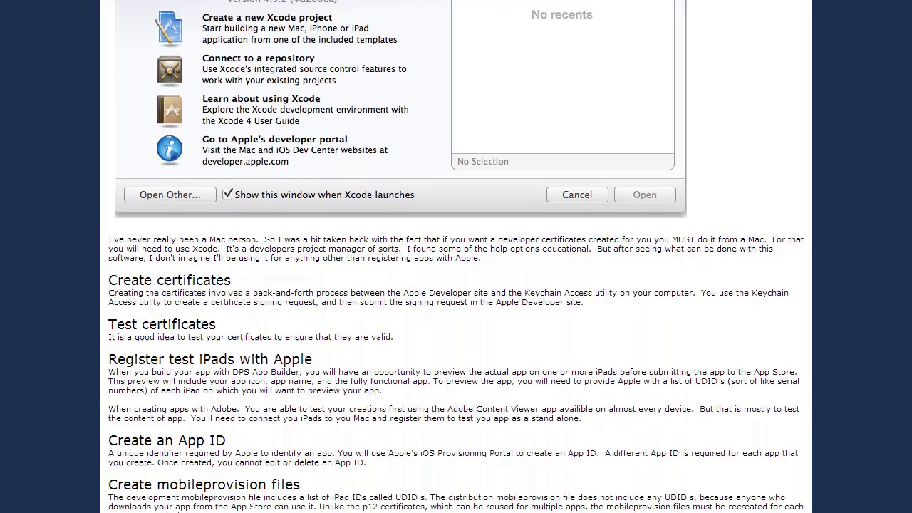
scroll(456, 256, "up", 9)
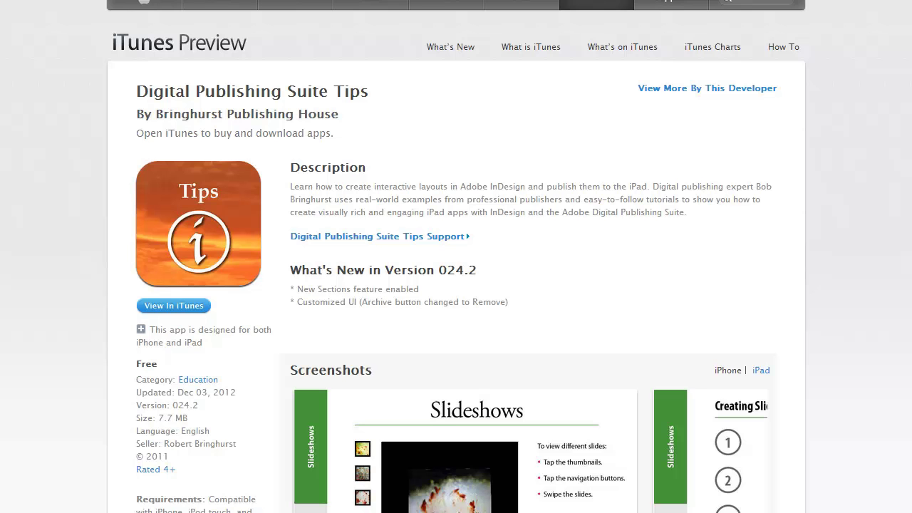
- View the description of the Digital Publishing Suite Tips app on its iTunes Preview page
scroll(456, 256, "down", 1)
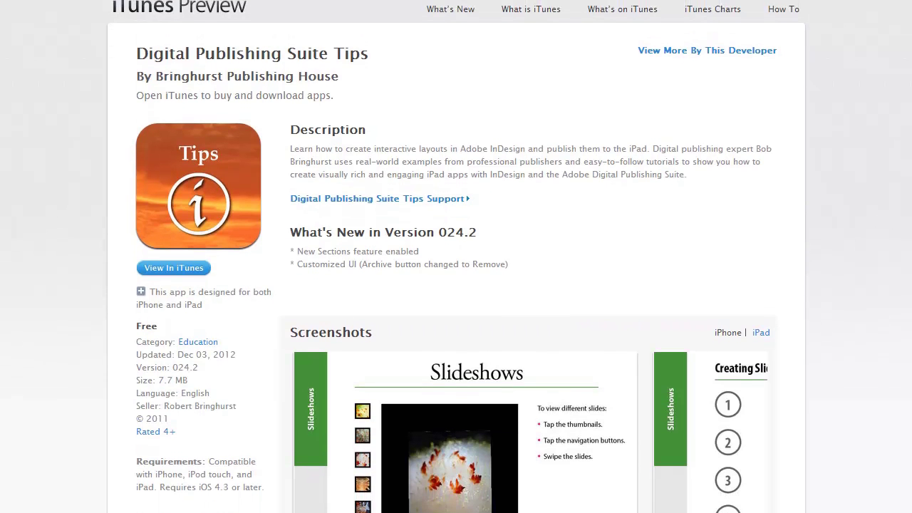